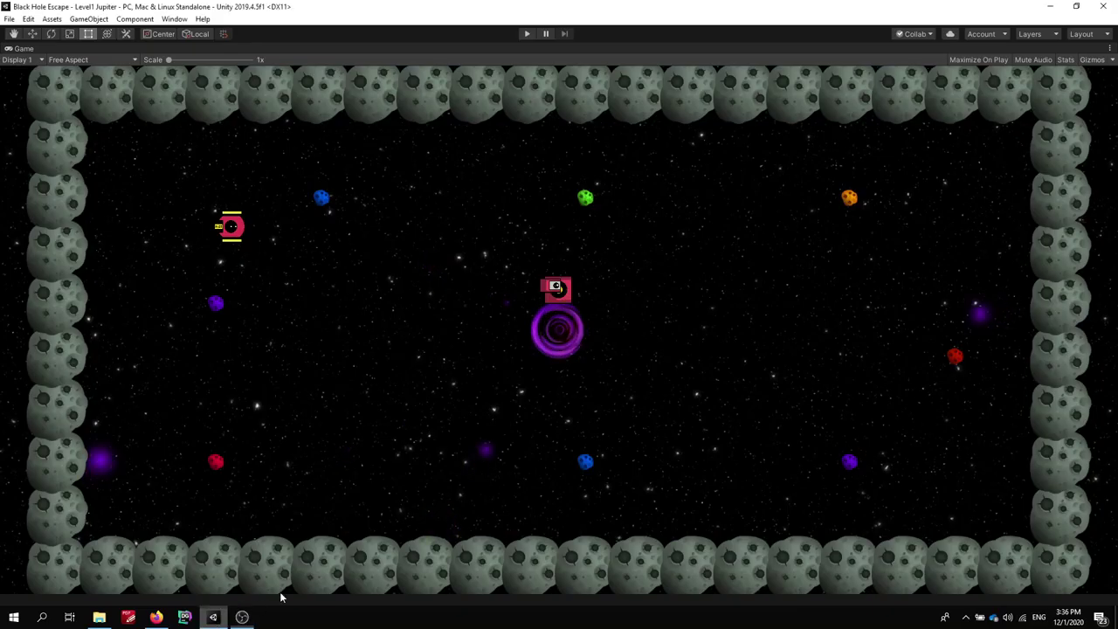
Step: Open the tab options menu of the maximized Game view
click(1109, 49)
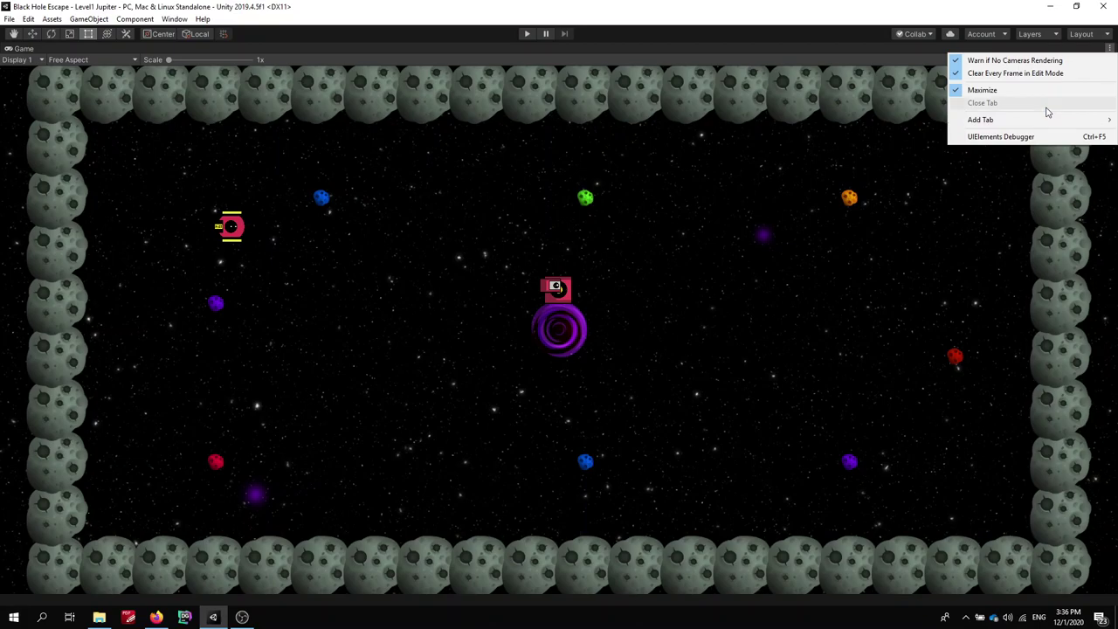
Step: Un-maximize the Game view and widen the Scene view beside it, zooming in and out
click(1023, 91)
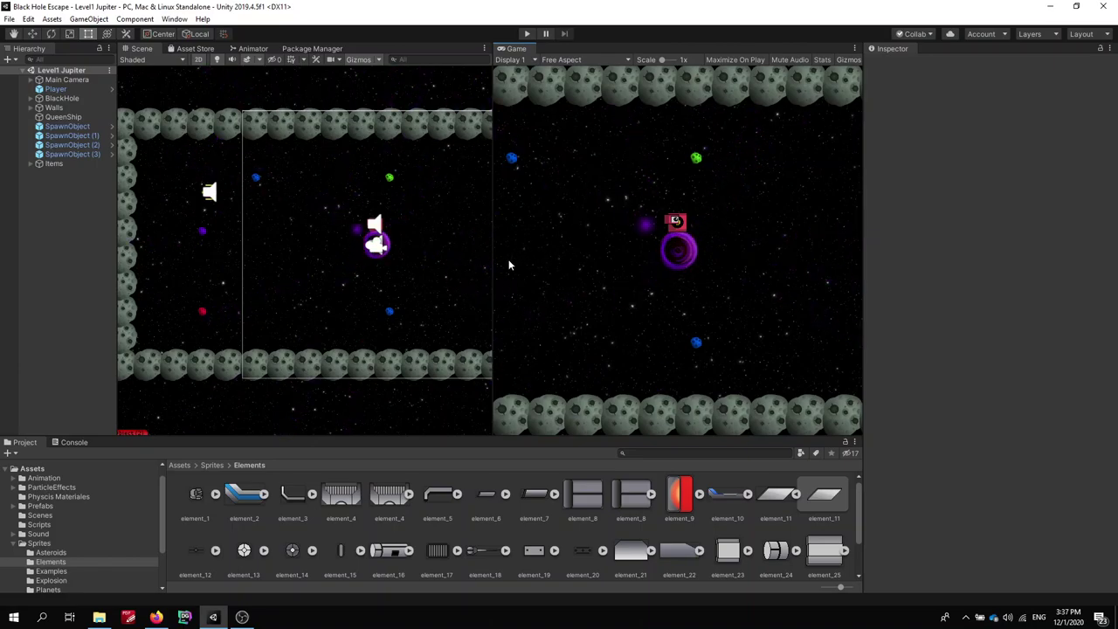
drag(494, 171, 777, 177)
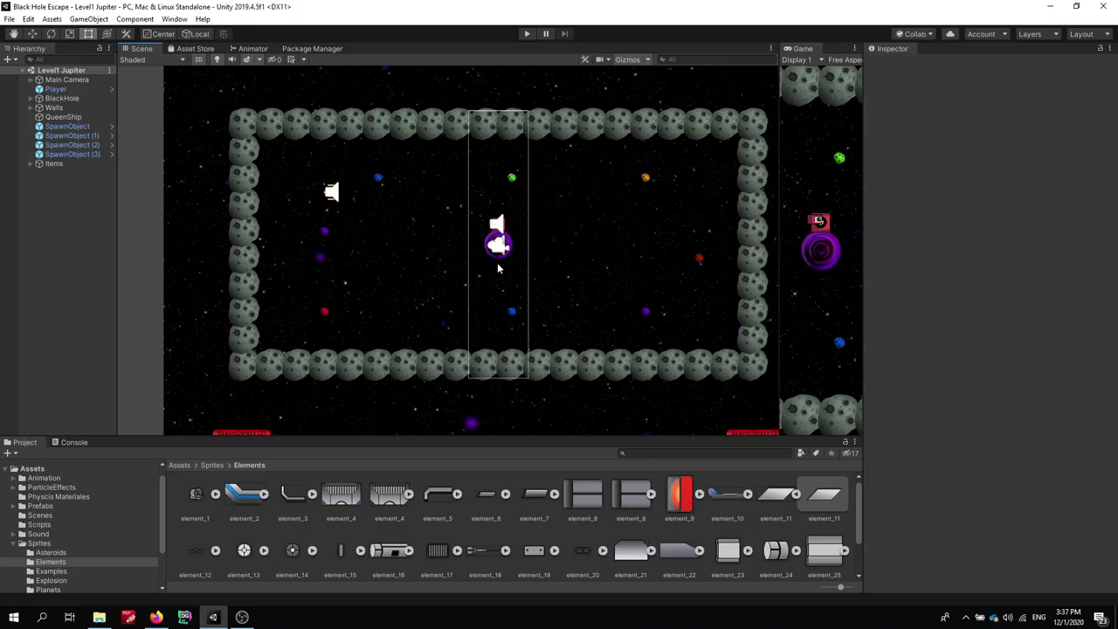
scroll(564, 257, up, 4)
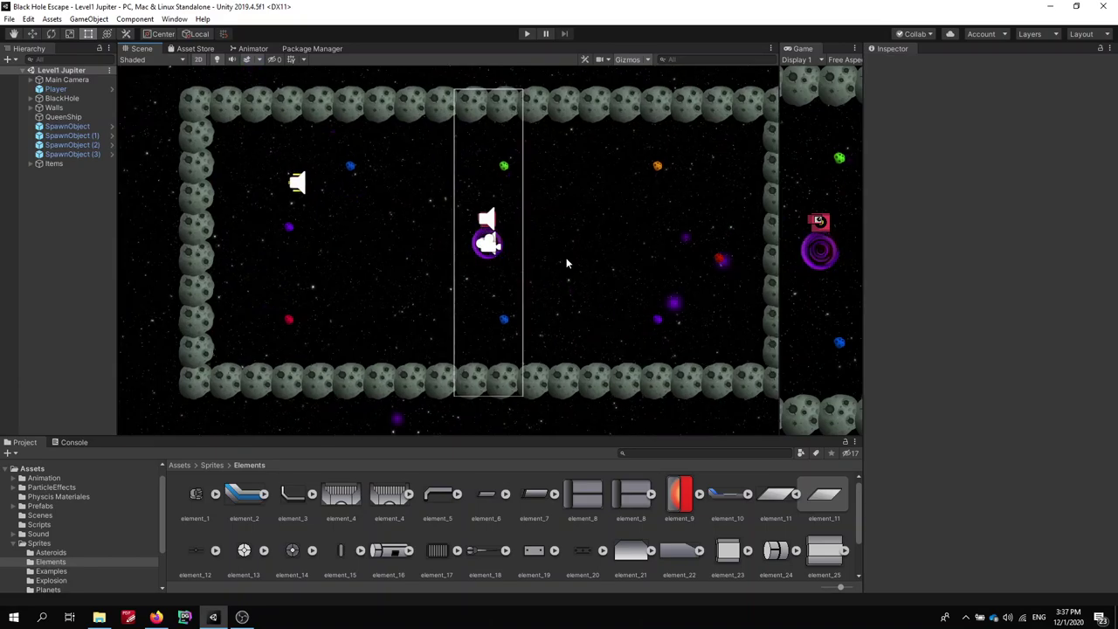
scroll(566, 262, down, 5)
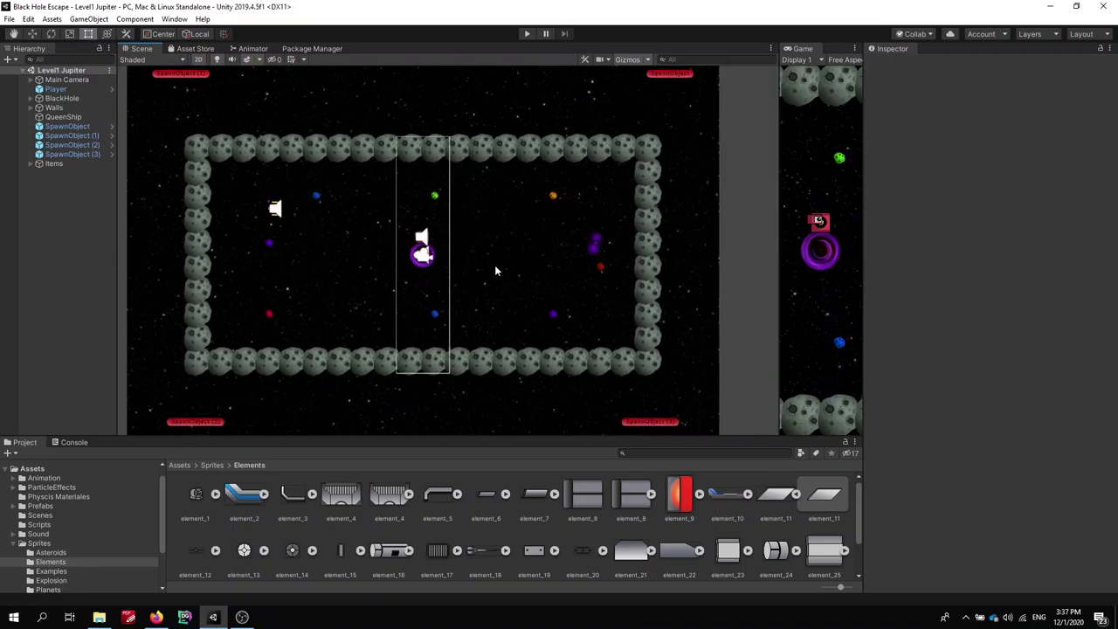
scroll(520, 273, down, 3)
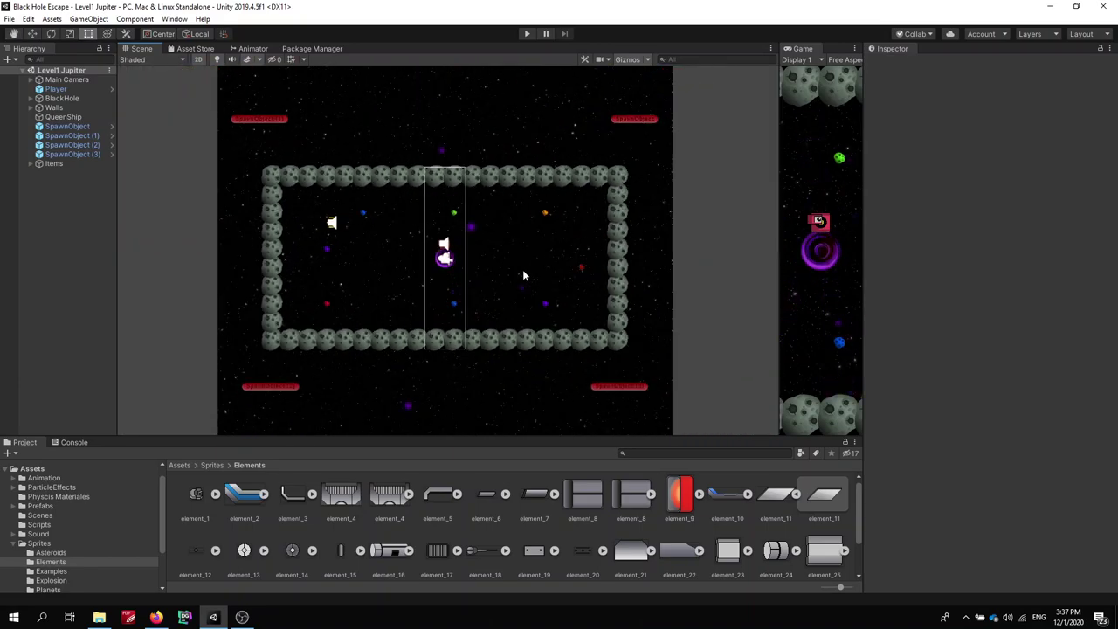
scroll(524, 275, up, 4)
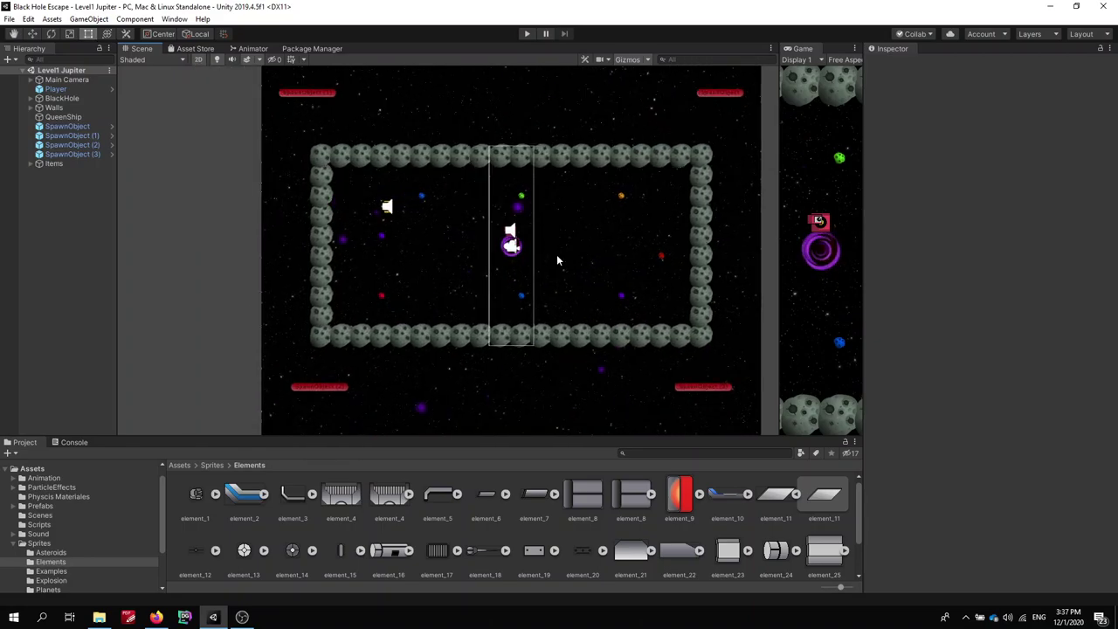
Step: Recentre and zoom the Scene view on the asteroid arena, then widen the Game view again
drag(592, 255, 522, 249)
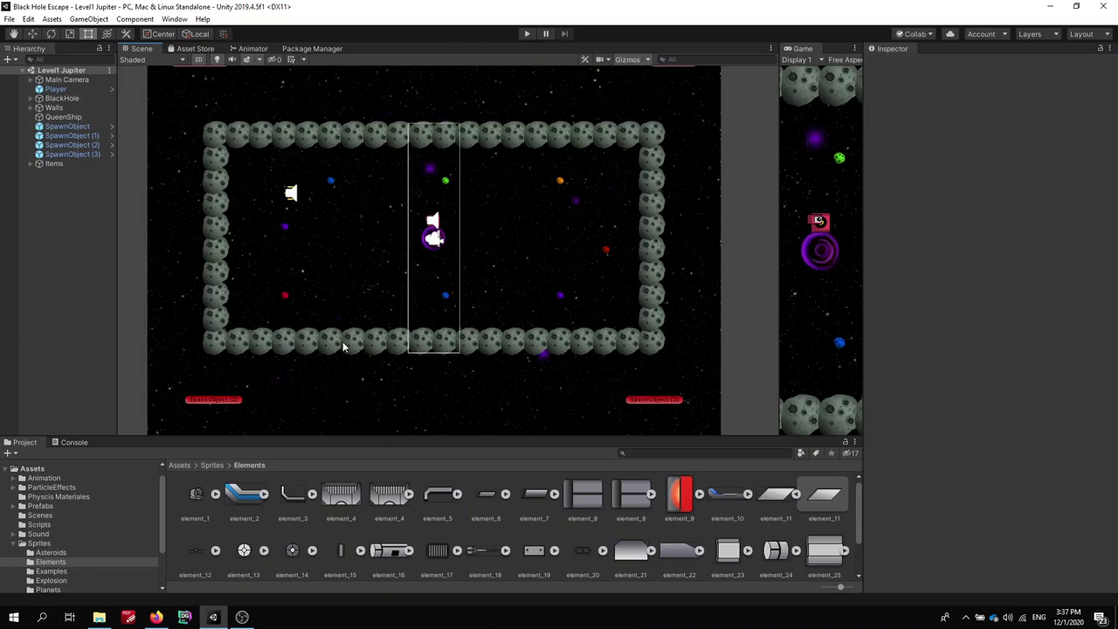
scroll(394, 248, up, 1)
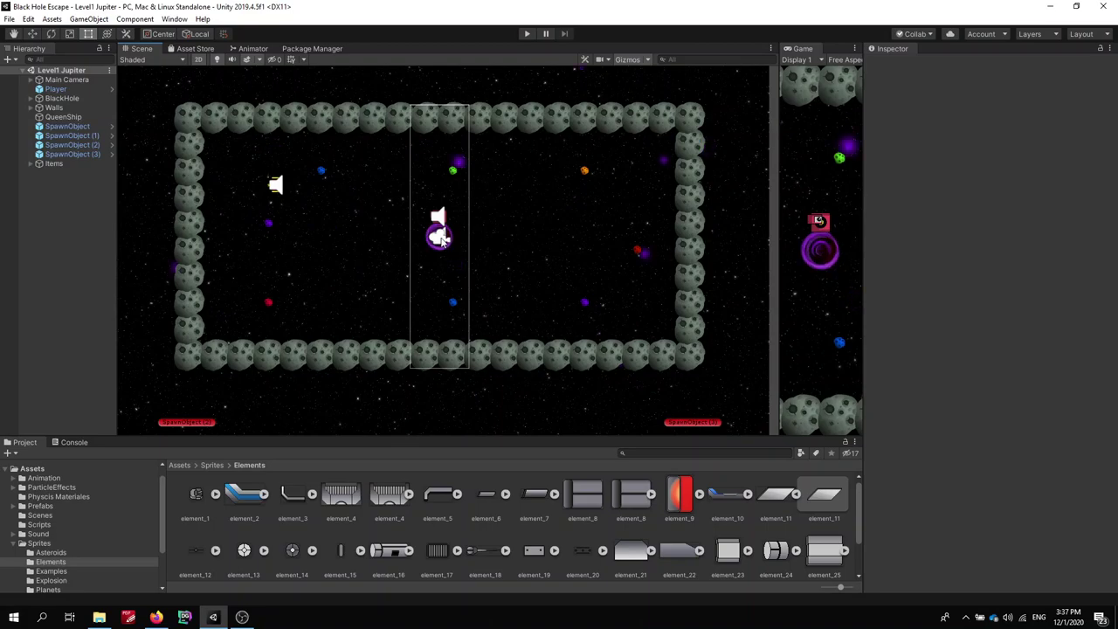
scroll(478, 279, up, 1)
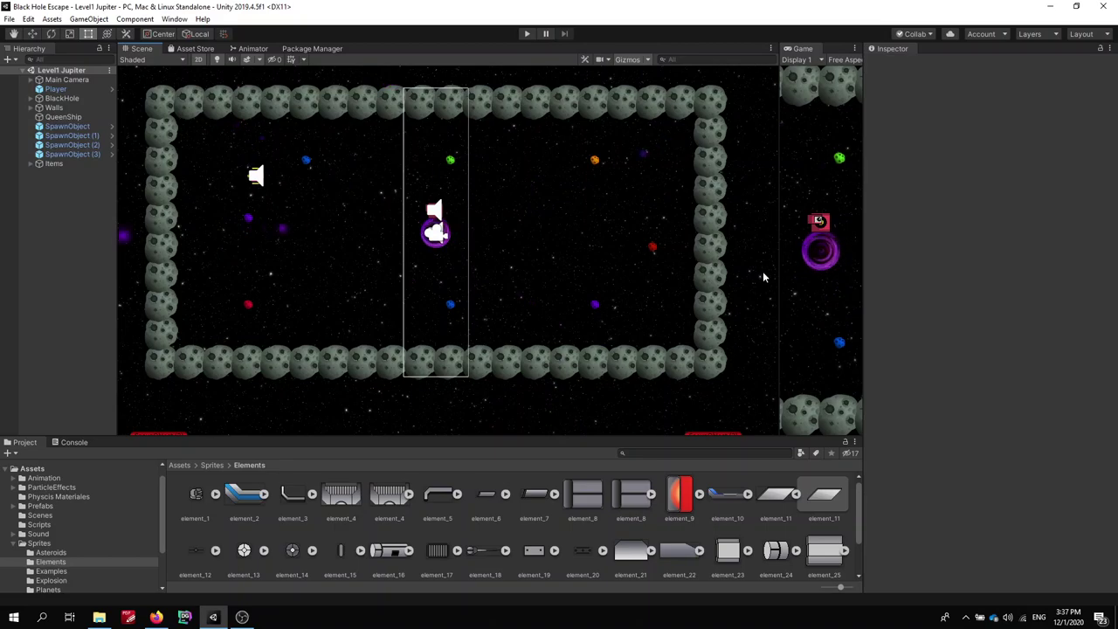
drag(779, 87, 394, 174)
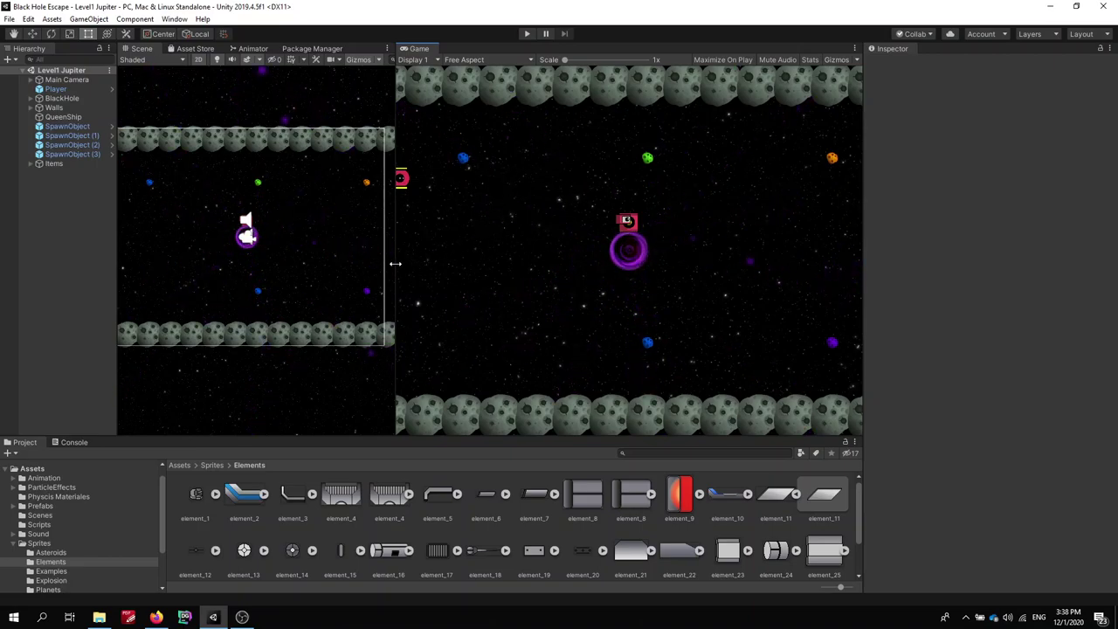
Step: Drag the Scene/Game divider further left so the Game view takes most of the width
drag(395, 263, 289, 265)
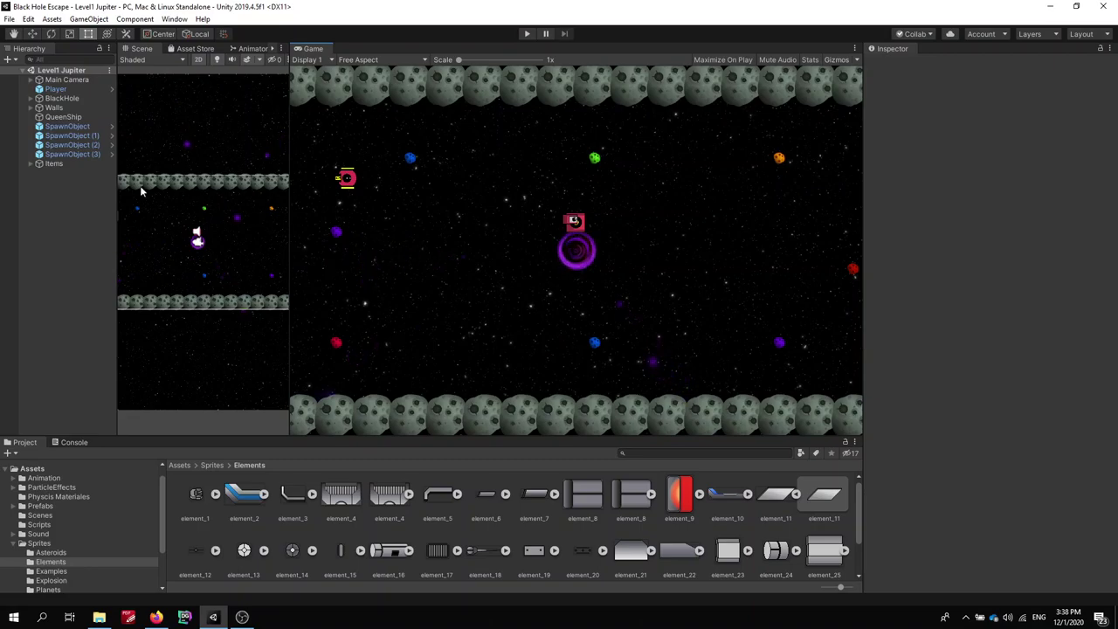
Step: Expand the Items group in the Hierarchy and inspect its Items tilemap and parent grid
click(31, 166)
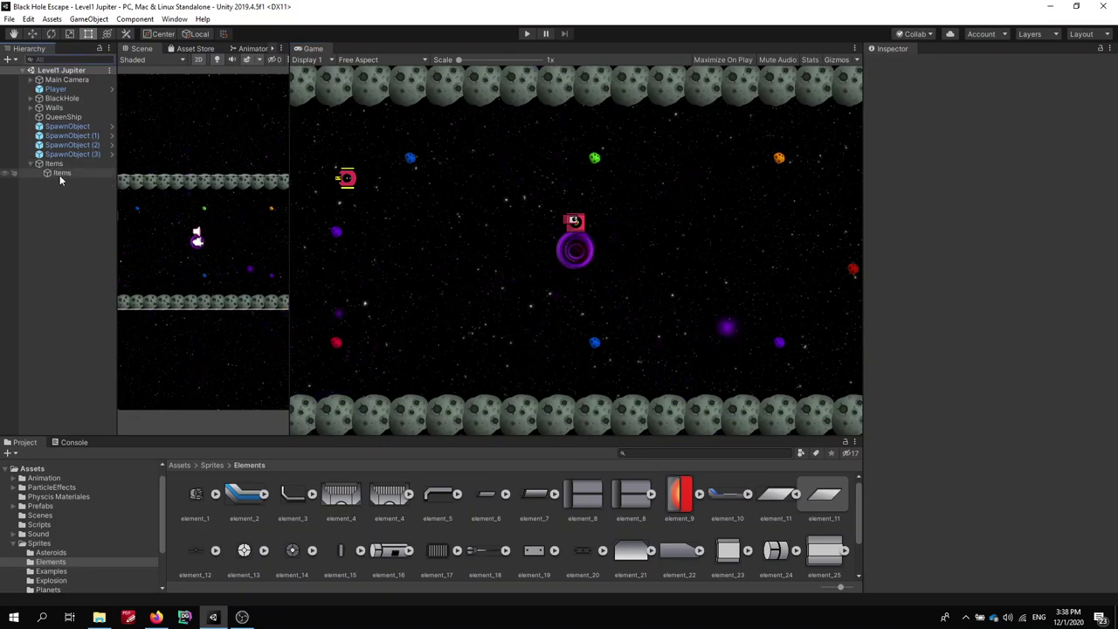
click(59, 175)
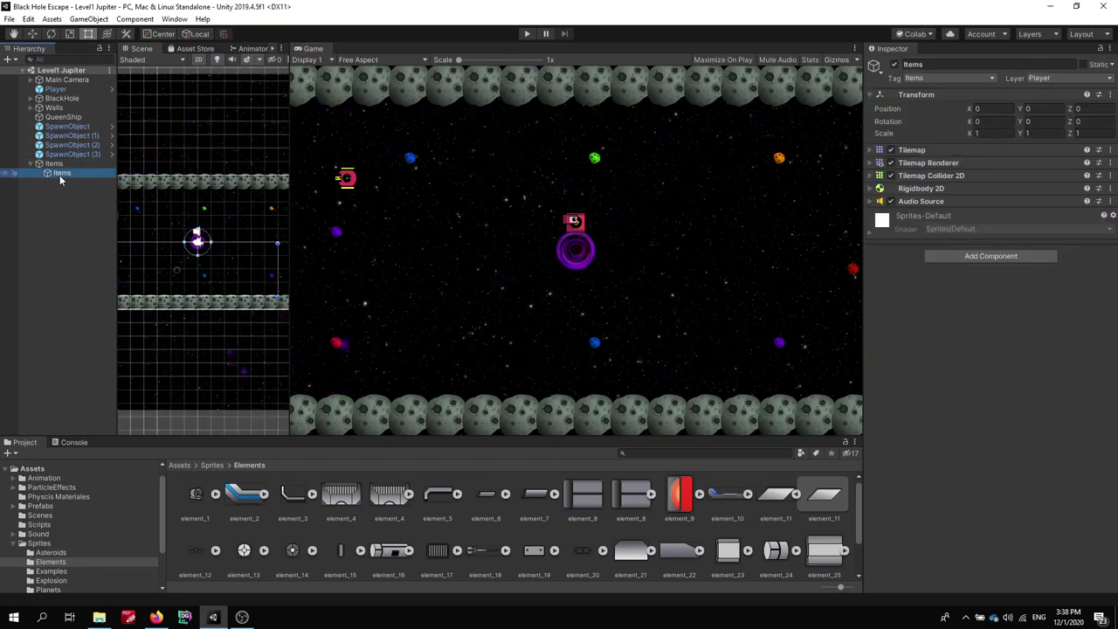
click(51, 165)
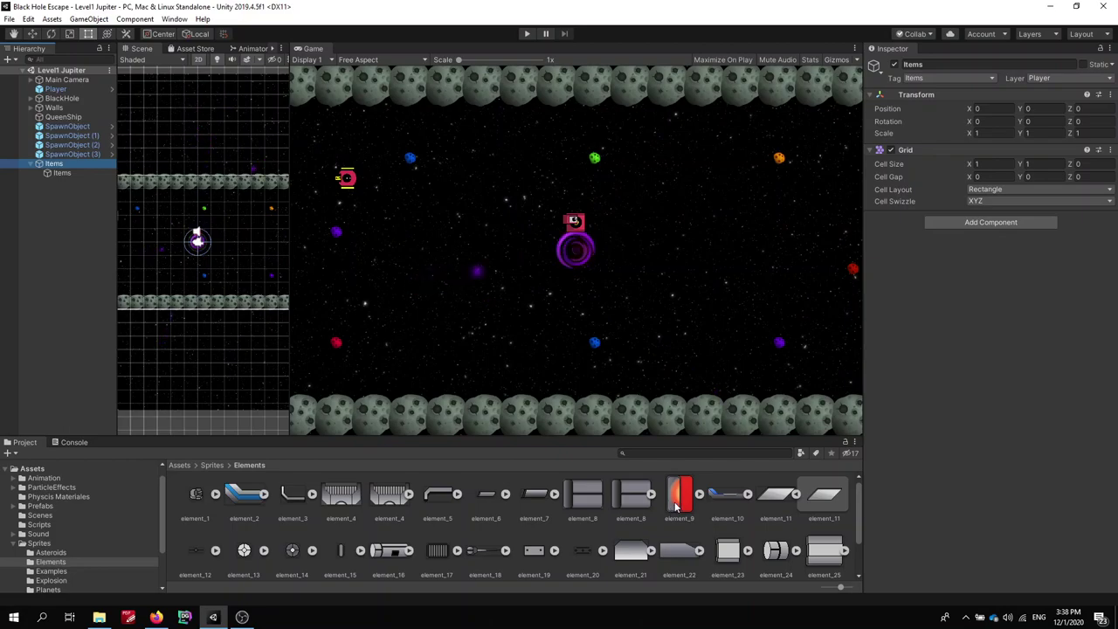
Step: Drop an element_9 sprite into the Scene, then undo the placement
mouse_move(675, 507)
mouse_down()
mouse_move(664, 289)
mouse_move(636, 239)
mouse_move(666, 300)
mouse_move(234, 286)
mouse_move(174, 273)
mouse_up()
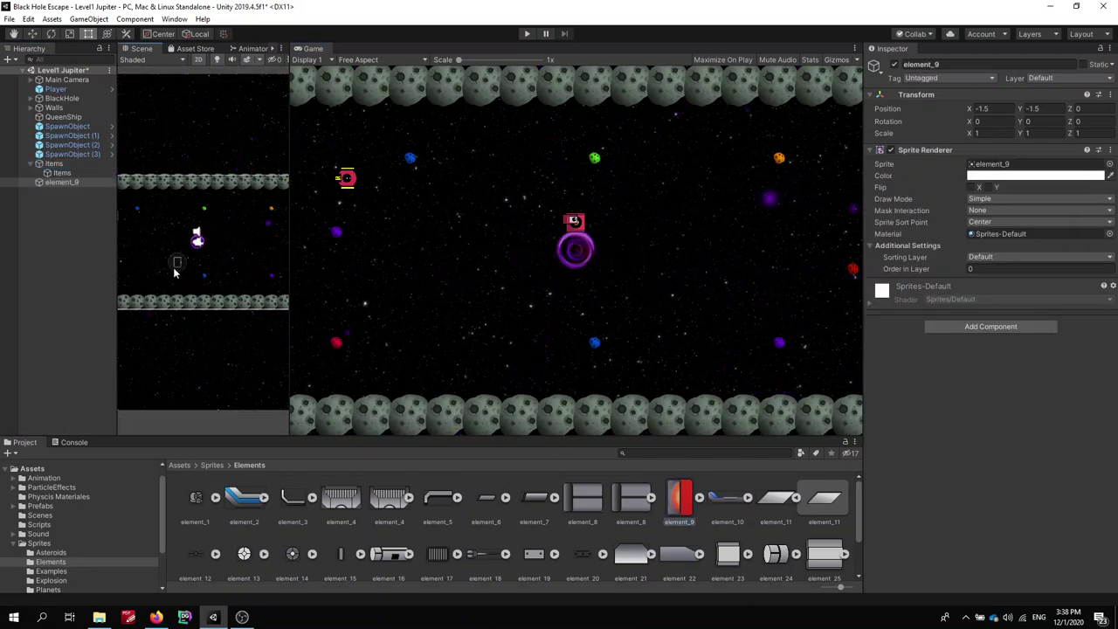
scroll(175, 272, up, 3)
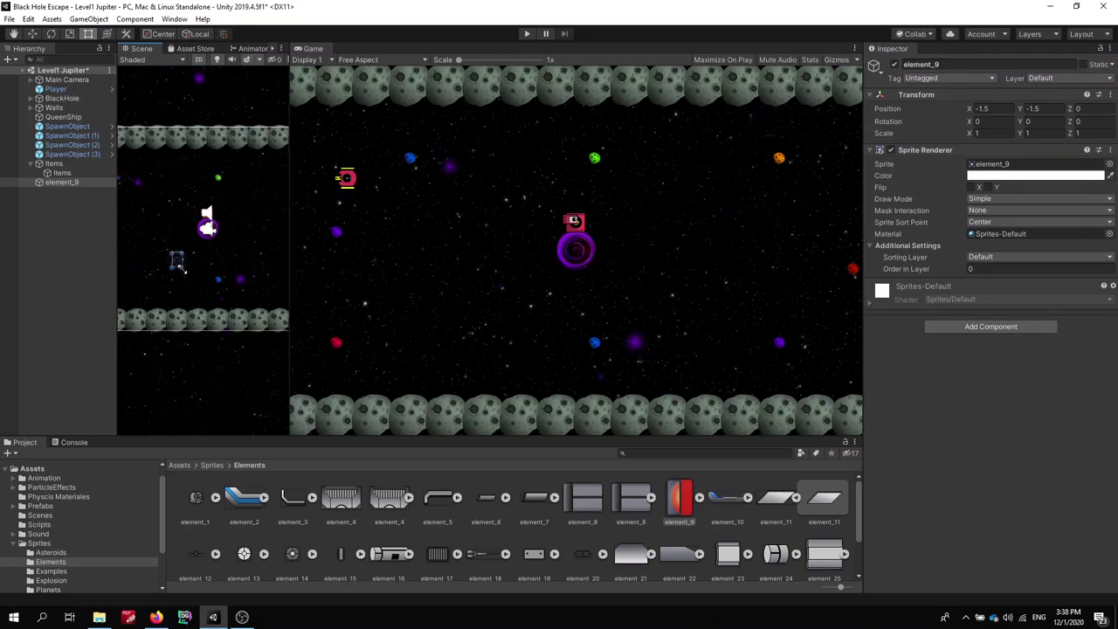
key(ctrl+z)
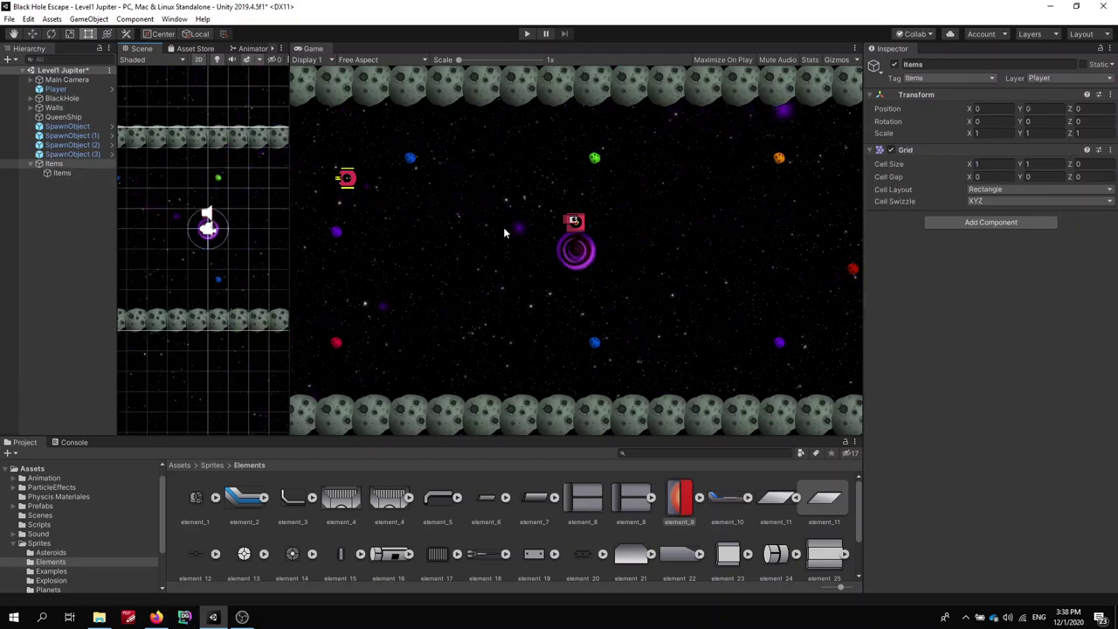
Step: Maximize the Game view and enter Play mode to playtest Level1 Jupiter
click(856, 49)
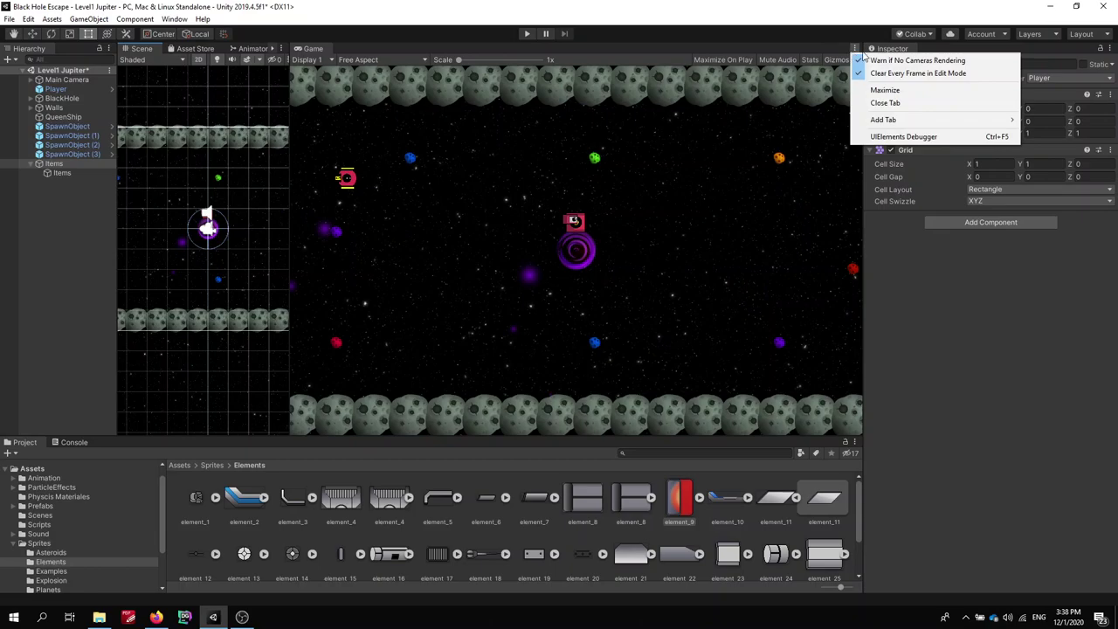
click(885, 90)
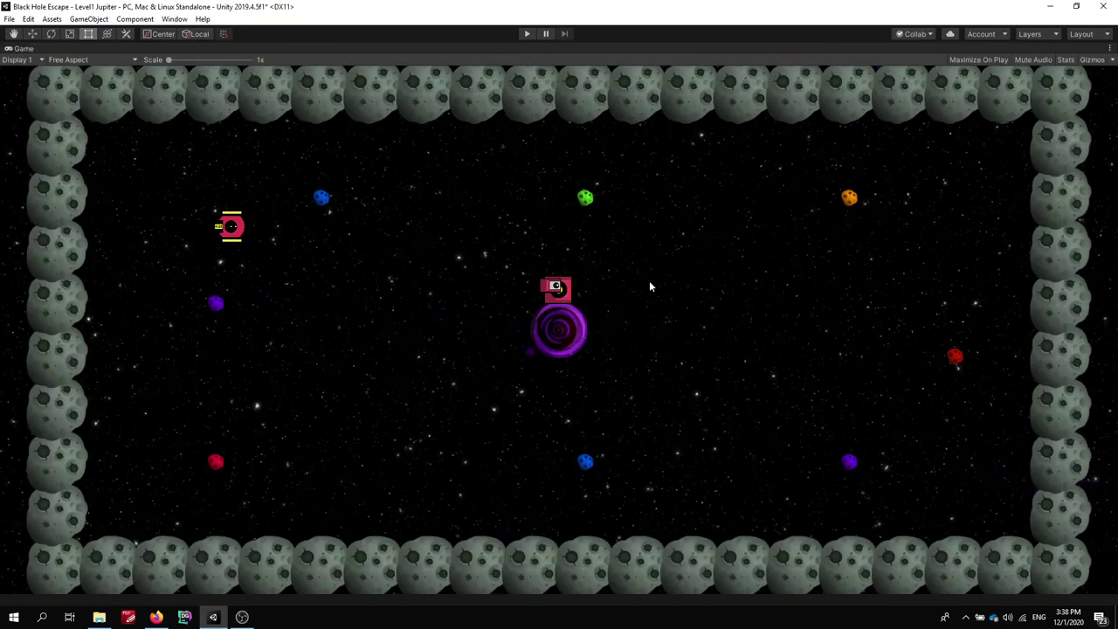
click(527, 35)
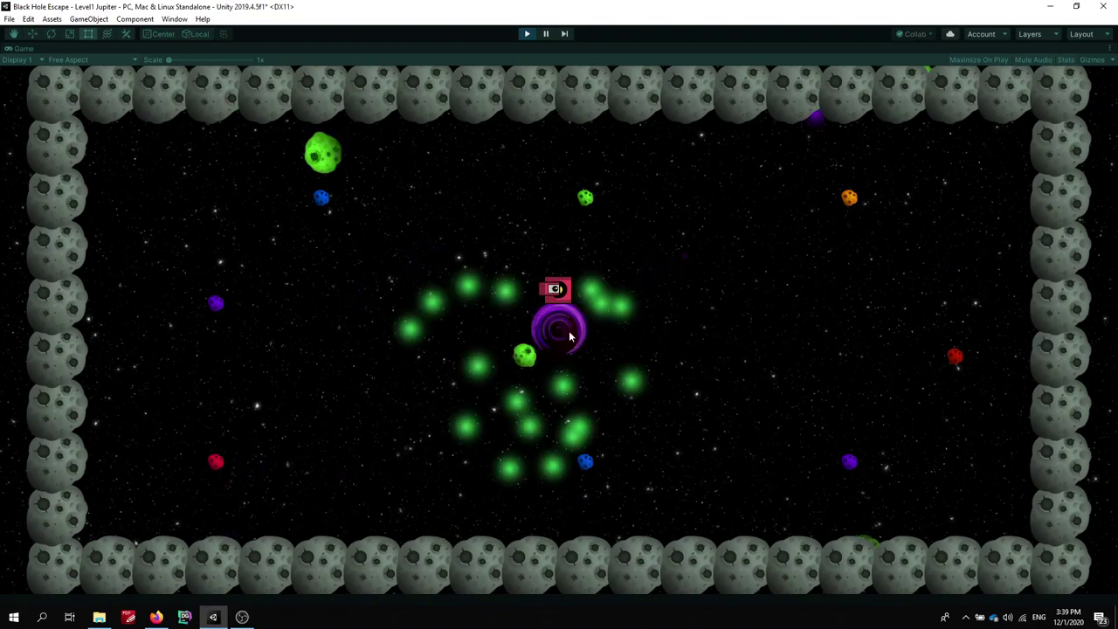
Step: Stop the running playtest and start Level1 Jupiter in Play mode again
click(525, 35)
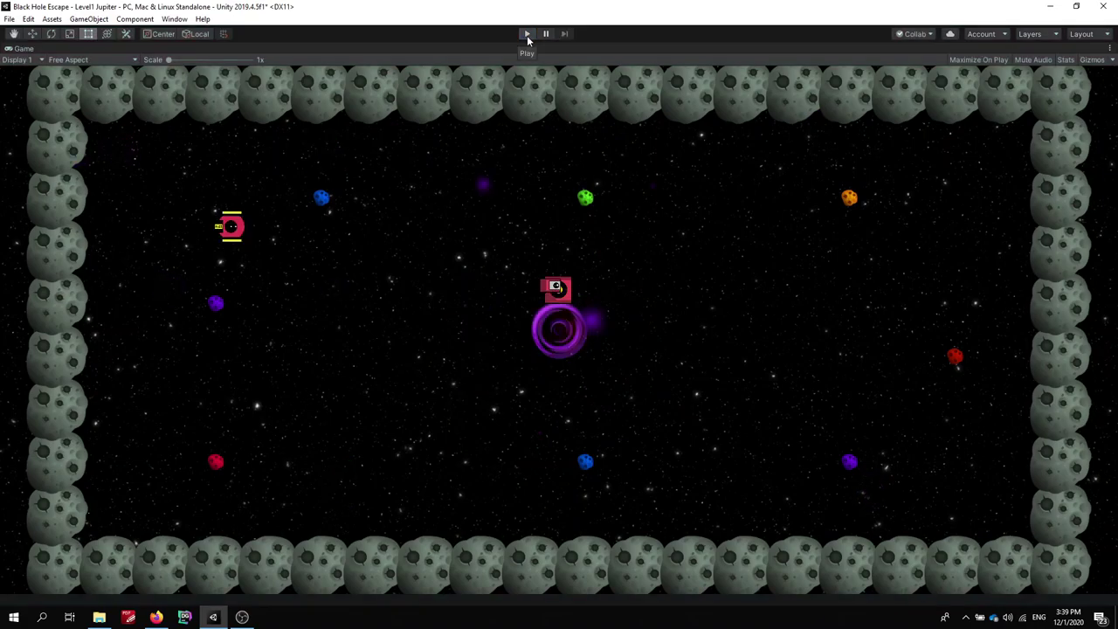
click(527, 35)
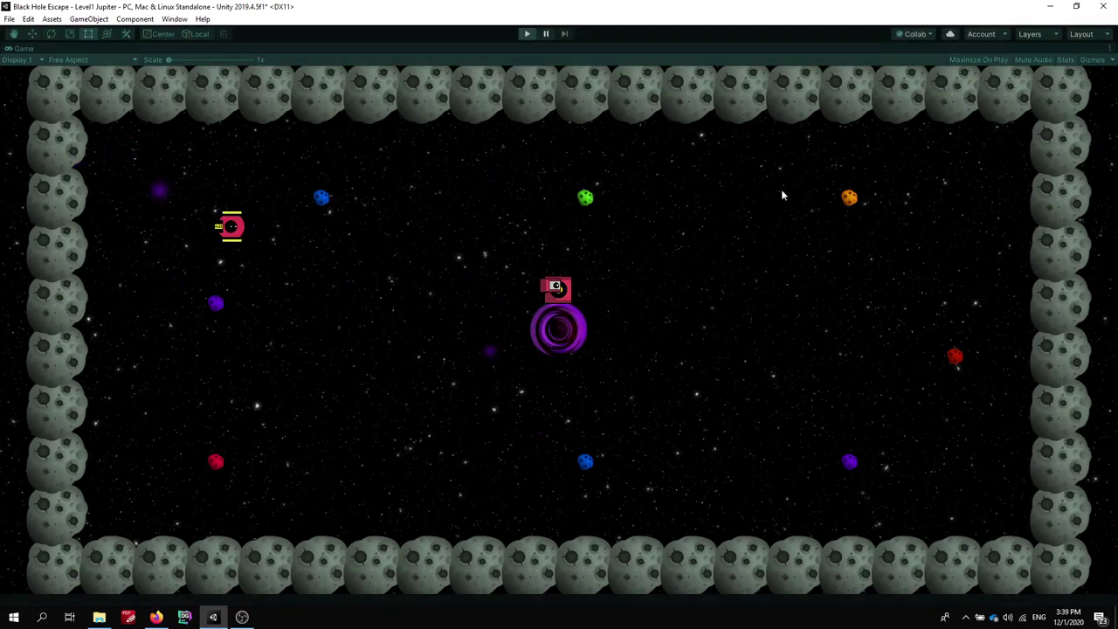